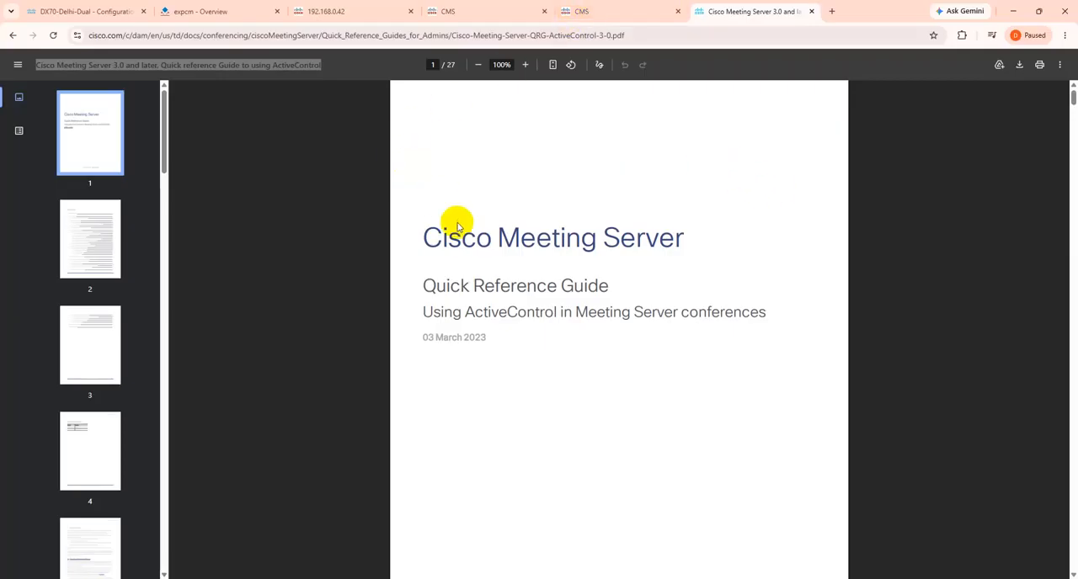
Read the ActiveControl quick reference guide's title page and jump to the Supported Endpoints section from its contents
{"action": "left_click_drag", "start_coordinate": [421, 311], "coordinate": [765, 313]}
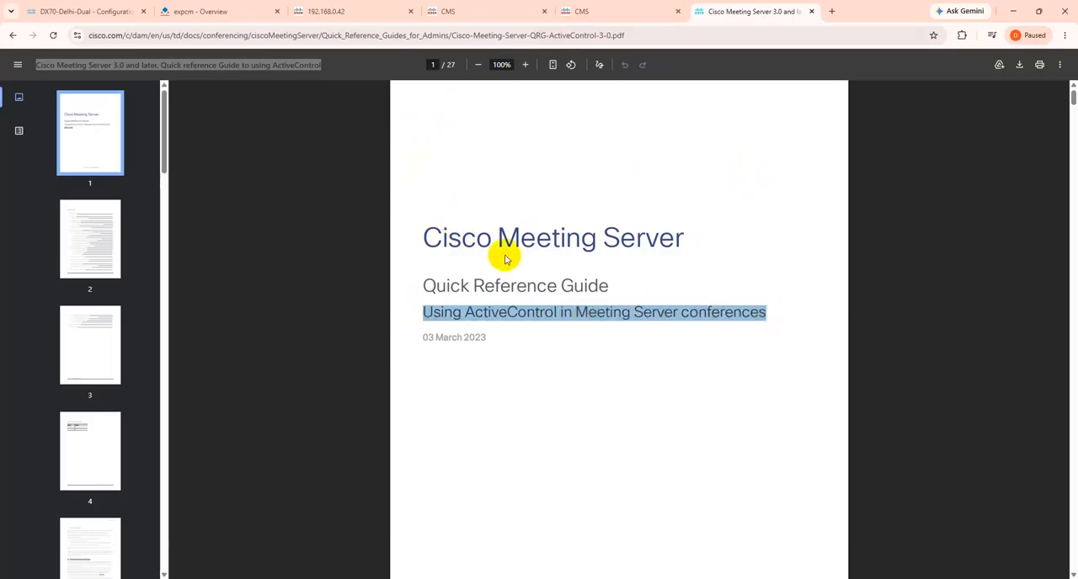
{"action": "scroll", "coordinate": [503, 255], "scroll_direction": "down", "scroll_amount": 6}
{"action": "scroll", "coordinate": [506, 301], "scroll_direction": "down", "scroll_amount": 3}
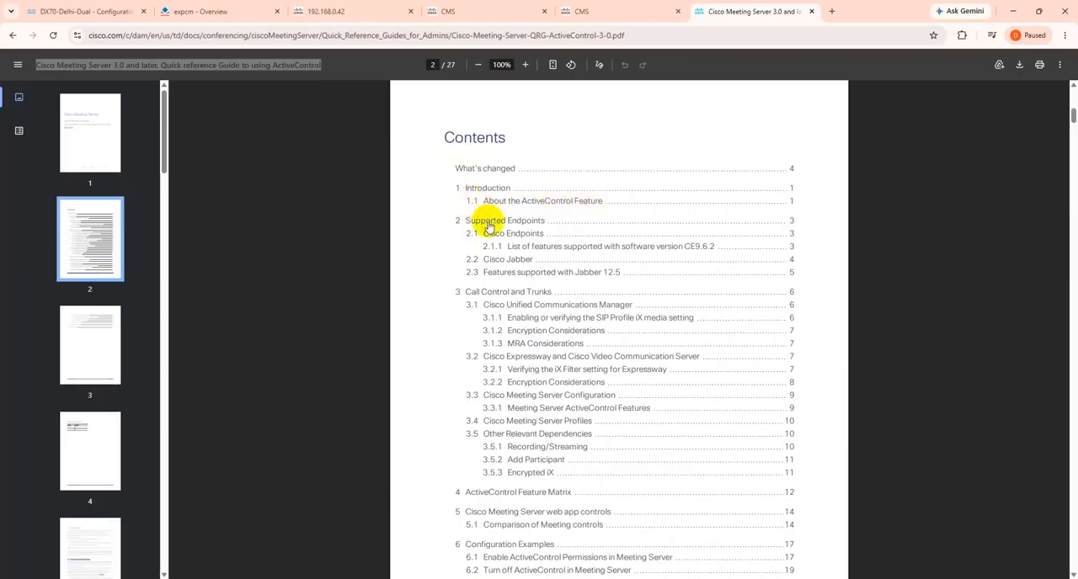
{"action": "left_click", "coordinate": [488, 225]}
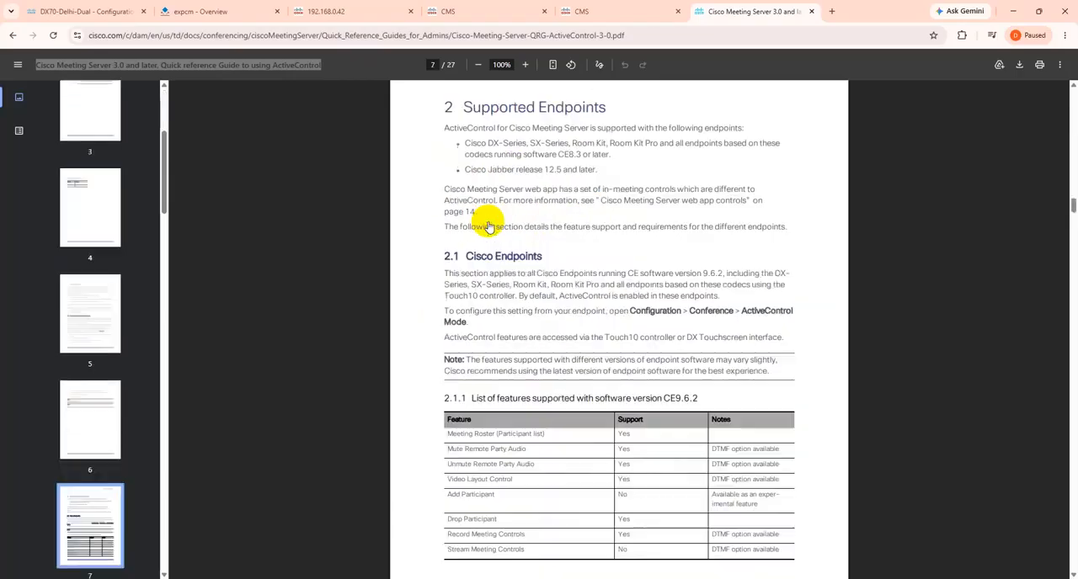
Review the endpoint feature table and the Expressway SIP UDP/IX filter instructions, then glance at the topology diagram
{"action": "scroll", "coordinate": [517, 302], "scroll_direction": "down", "scroll_amount": 4}
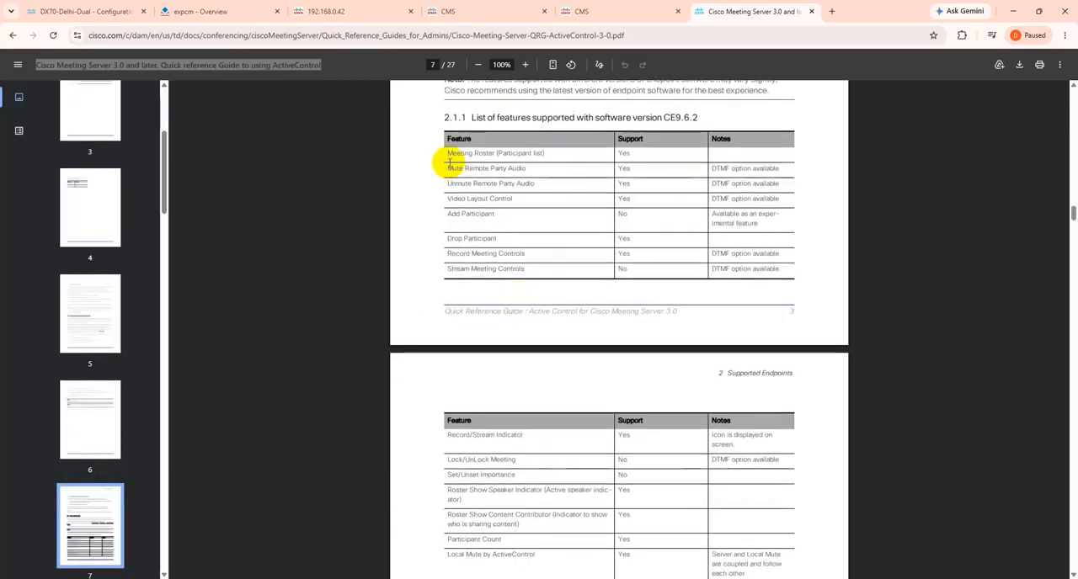
{"action": "left_click_drag", "start_coordinate": [451, 154], "coordinate": [459, 301]}
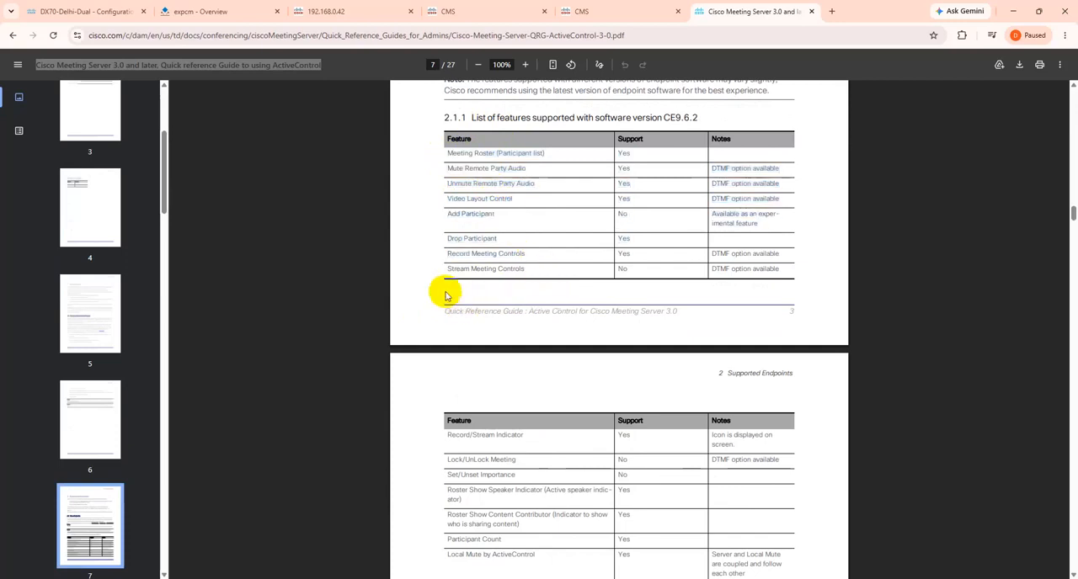
{"action": "scroll", "coordinate": [455, 286], "scroll_direction": "down", "scroll_amount": 5}
{"action": "scroll", "coordinate": [456, 274], "scroll_direction": "down", "scroll_amount": 12}
{"action": "scroll", "coordinate": [455, 274], "scroll_direction": "down", "scroll_amount": 12}
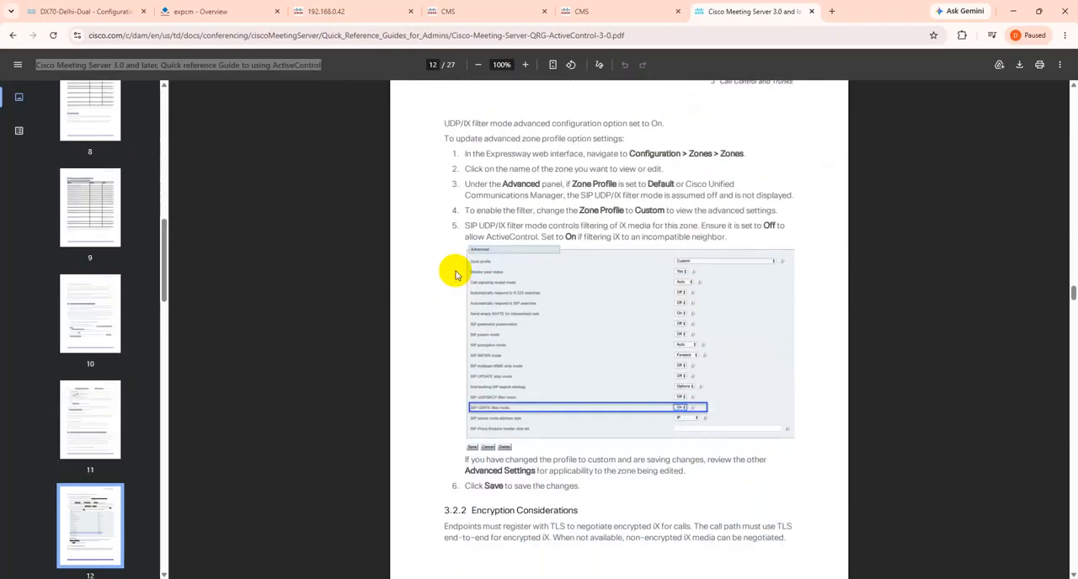
{"action": "scroll", "coordinate": [456, 274], "scroll_direction": "up", "scroll_amount": 1}
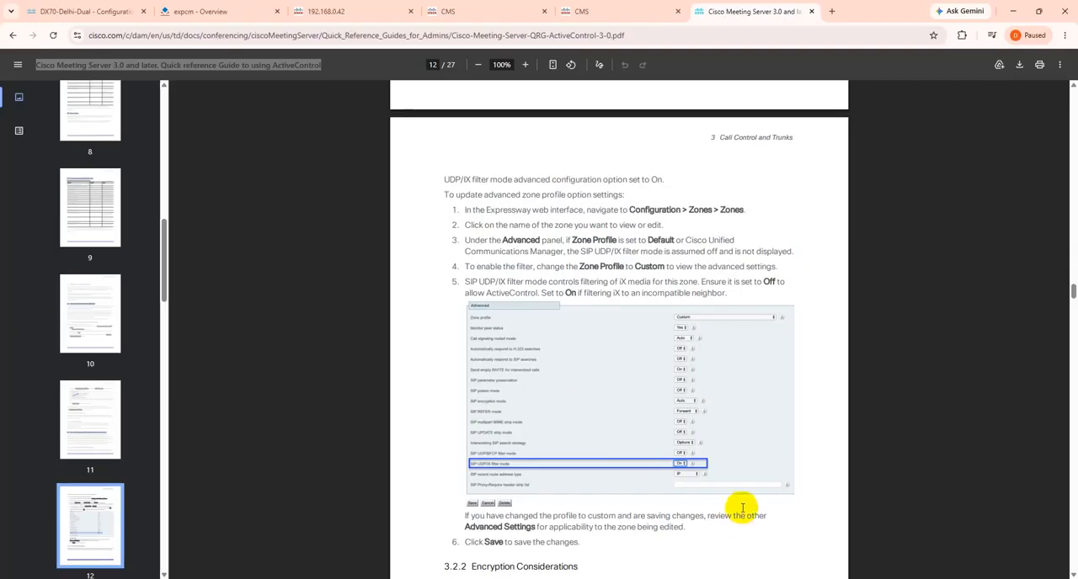
{"action": "left_click", "coordinate": [813, 578]}
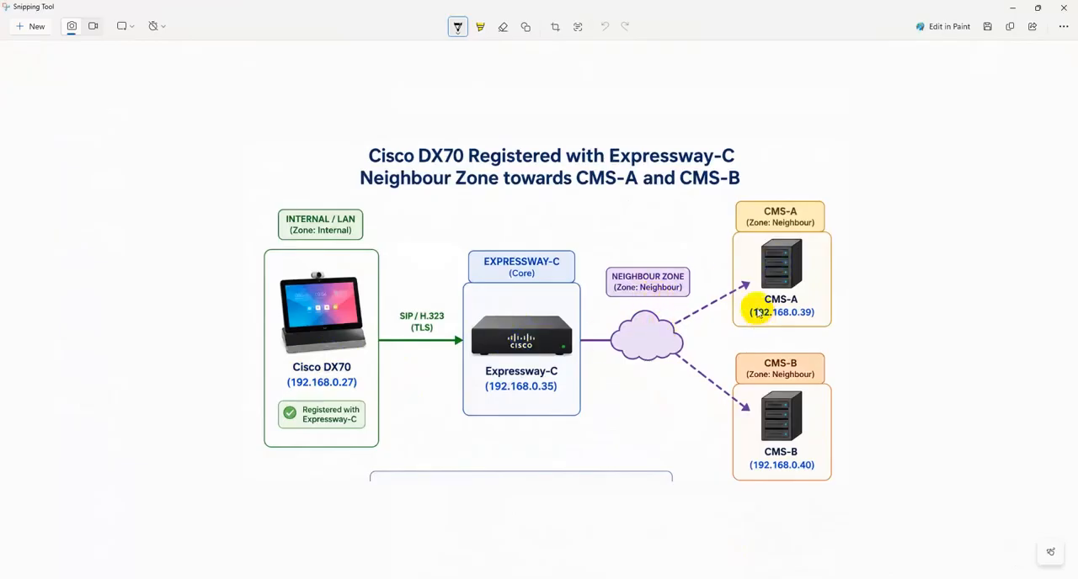
{"action": "left_click", "coordinate": [1012, 9]}
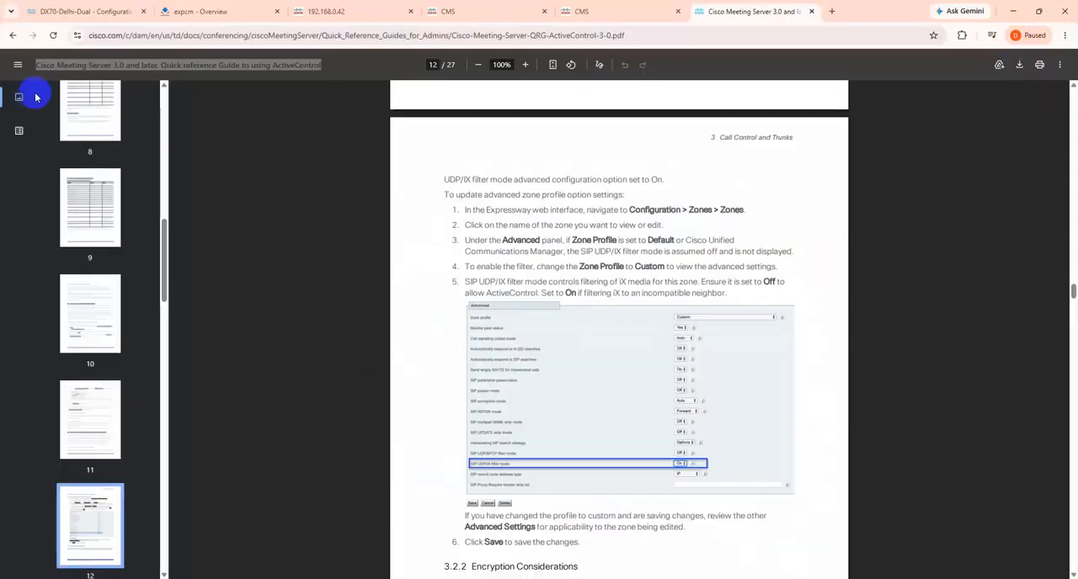
Check the DX70's ActiveControl Mode setting by searching its configurations for Active
{"action": "left_click", "coordinate": [71, 15]}
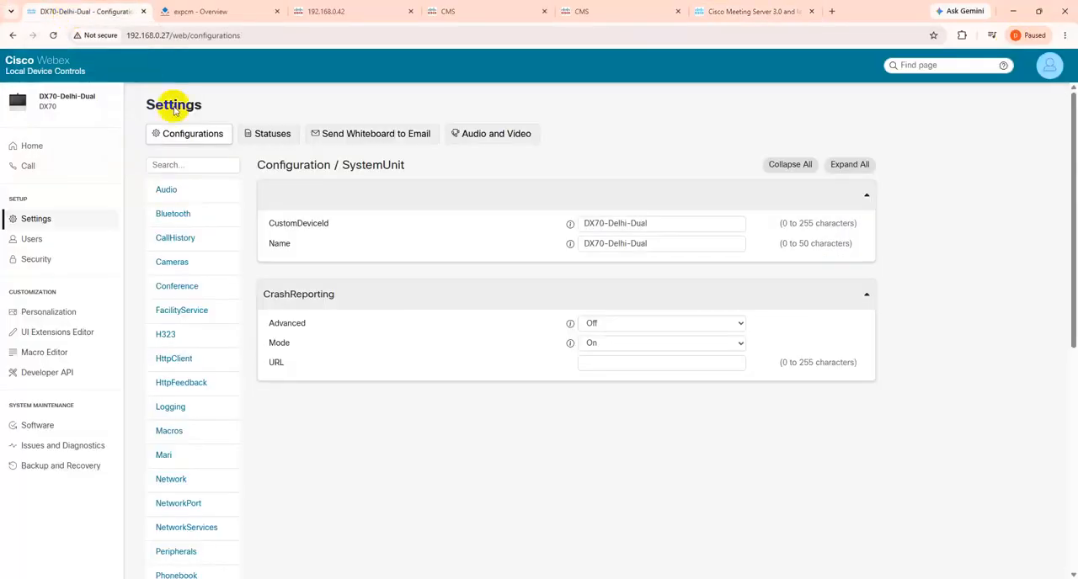
{"action": "left_click", "coordinate": [36, 220]}
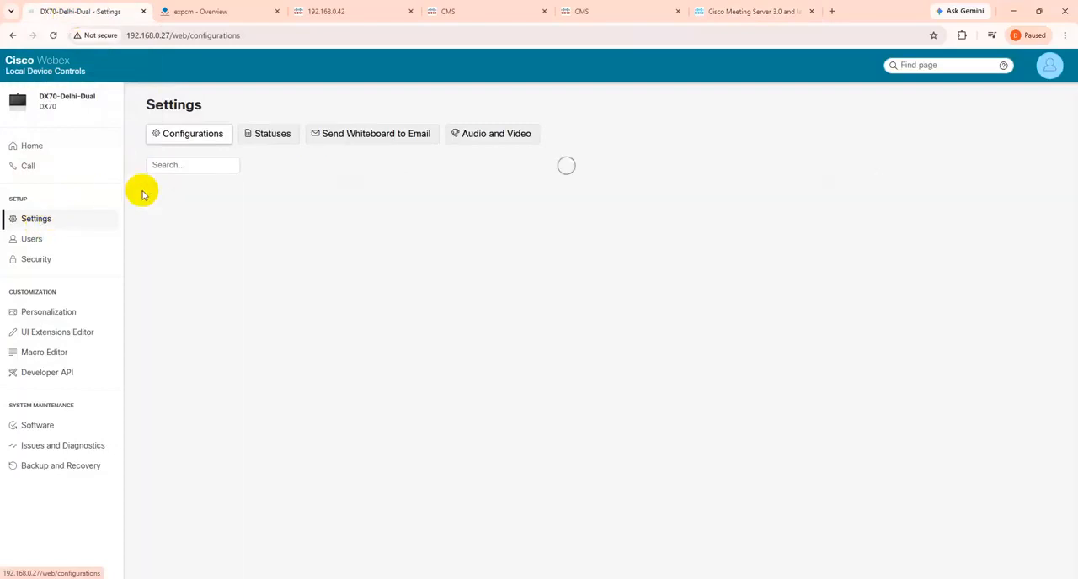
{"action": "left_click", "coordinate": [178, 166]}
{"action": "type", "text": "Active"}
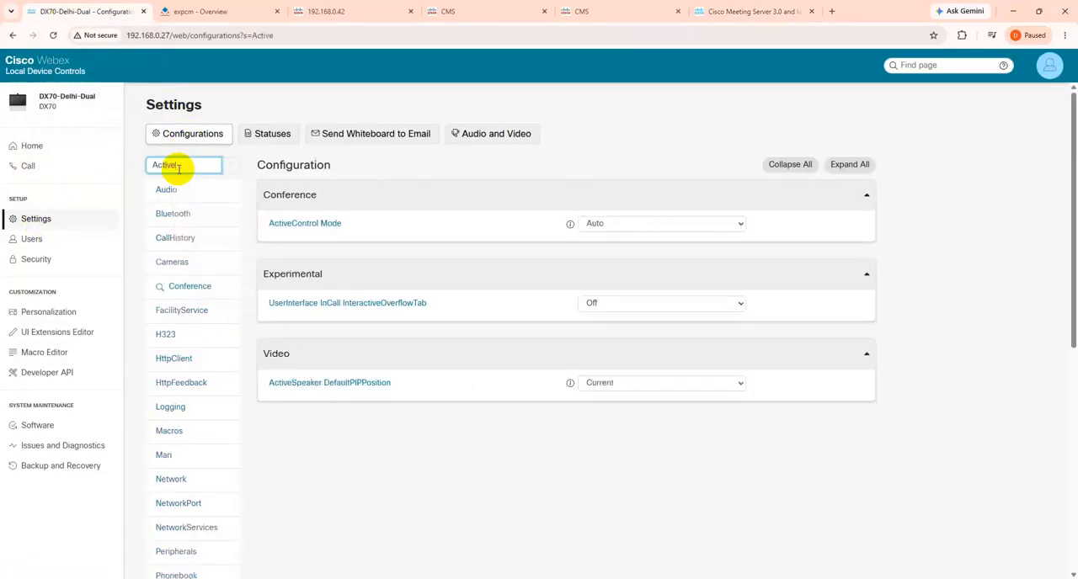
{"action": "left_click", "coordinate": [596, 223]}
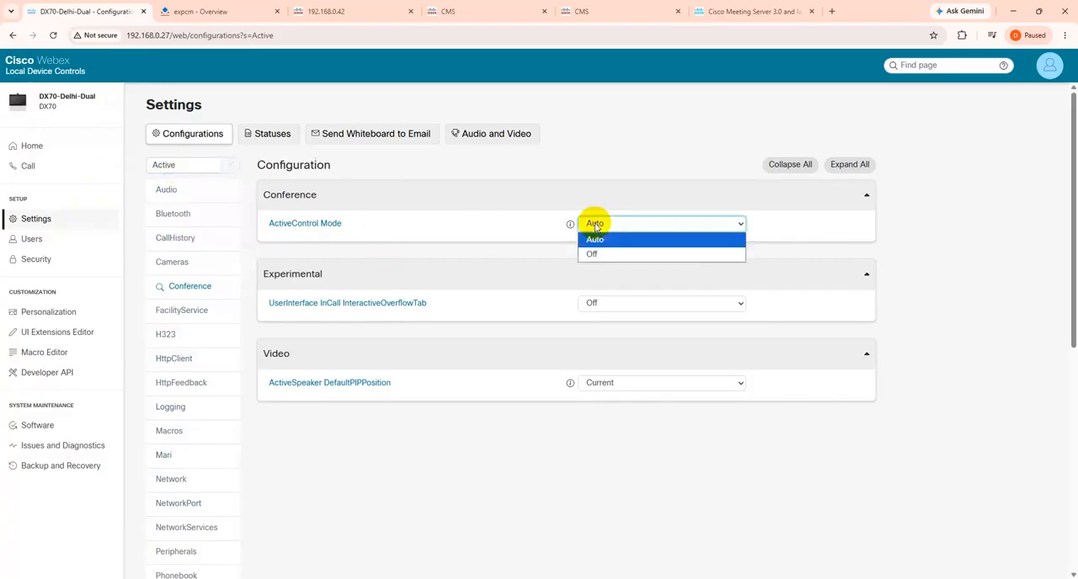
{"action": "left_click", "coordinate": [590, 162]}
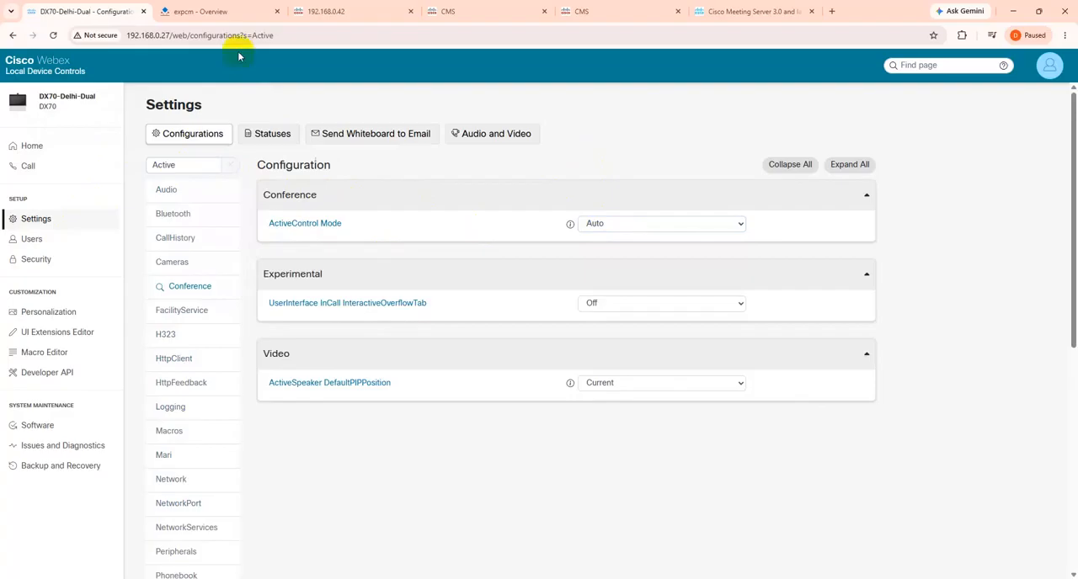
Open the Cisco Meeting Server A neighbour zone from the Expressway-C zones list
{"action": "left_click", "coordinate": [202, 11]}
{"action": "mouse_move", "coordinate": [135, 107]}
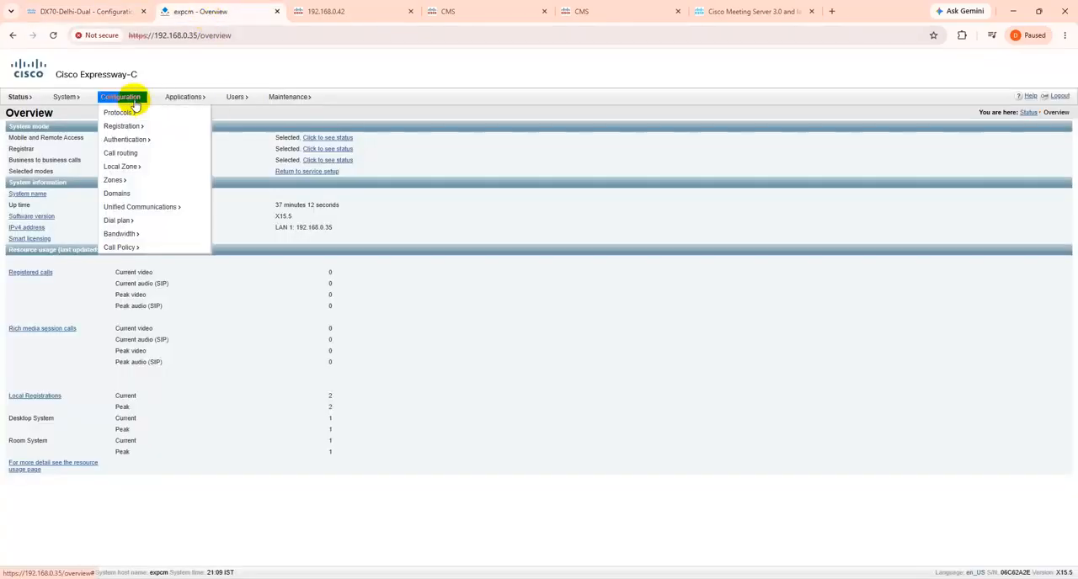
{"action": "mouse_move", "coordinate": [116, 182]}
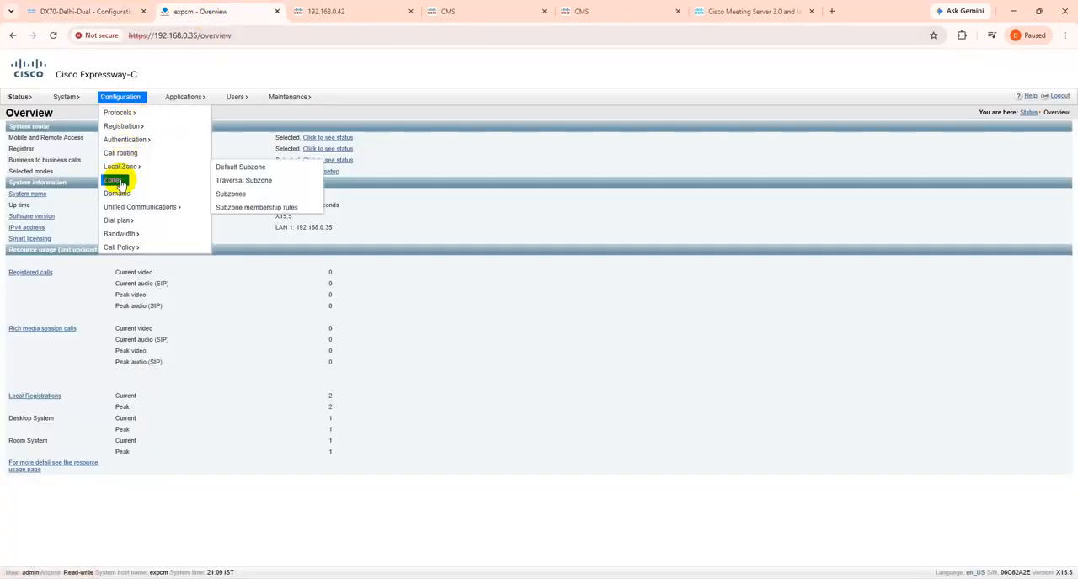
{"action": "left_click", "coordinate": [215, 180]}
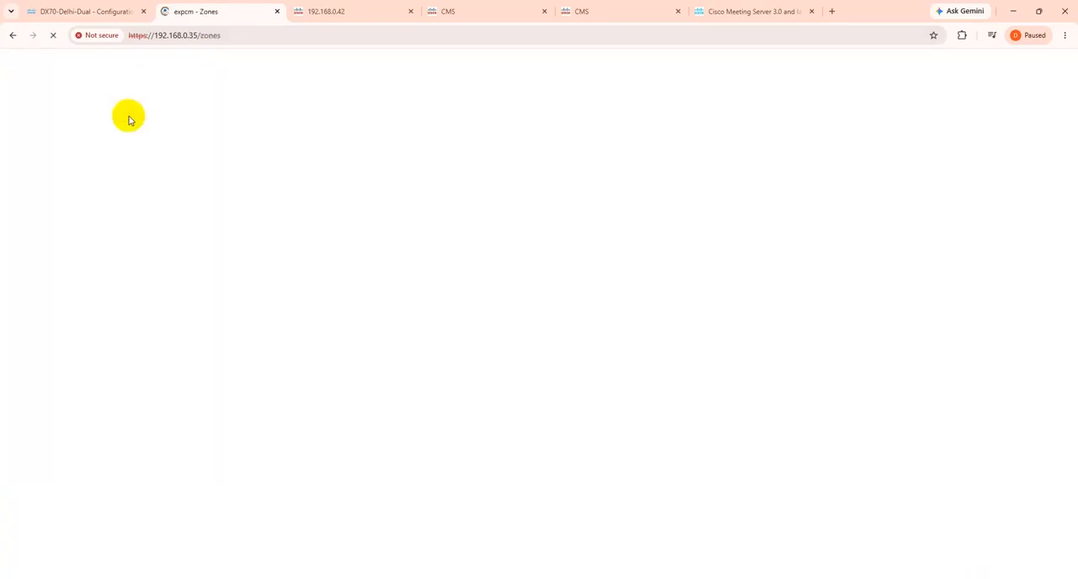
{"action": "left_click", "coordinate": [79, 171]}
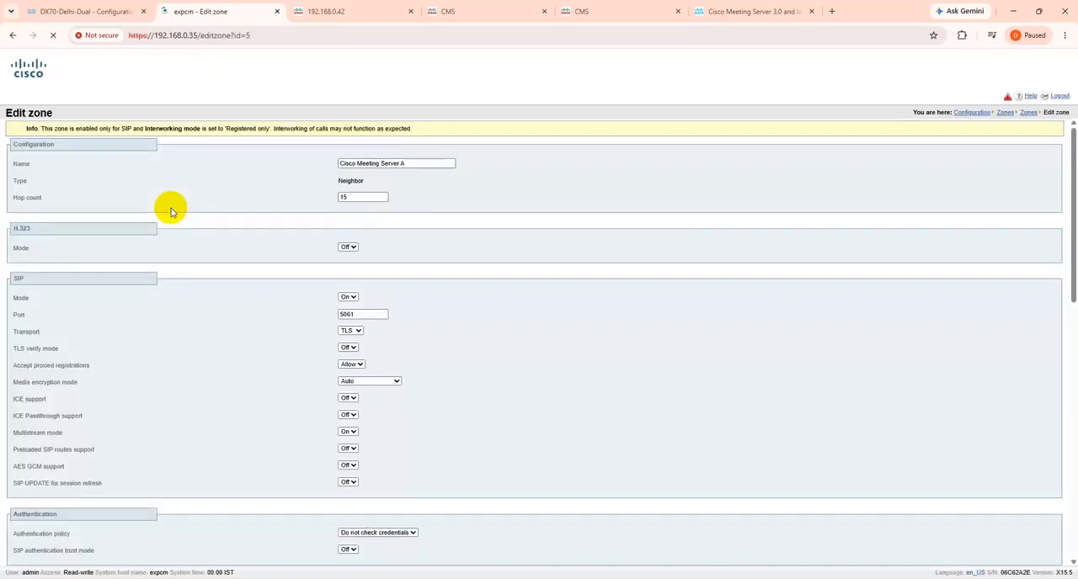
Switch the Cisco Meeting Server A zone profile to Default
{"action": "scroll", "coordinate": [189, 215], "scroll_direction": "down", "scroll_amount": 5}
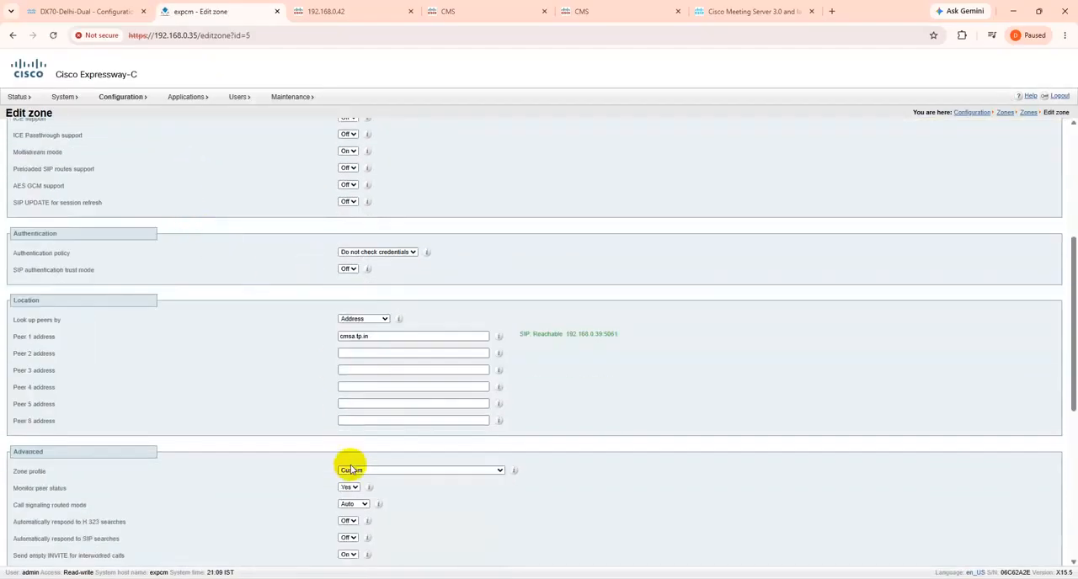
{"action": "scroll", "coordinate": [370, 405], "scroll_direction": "down", "scroll_amount": 5}
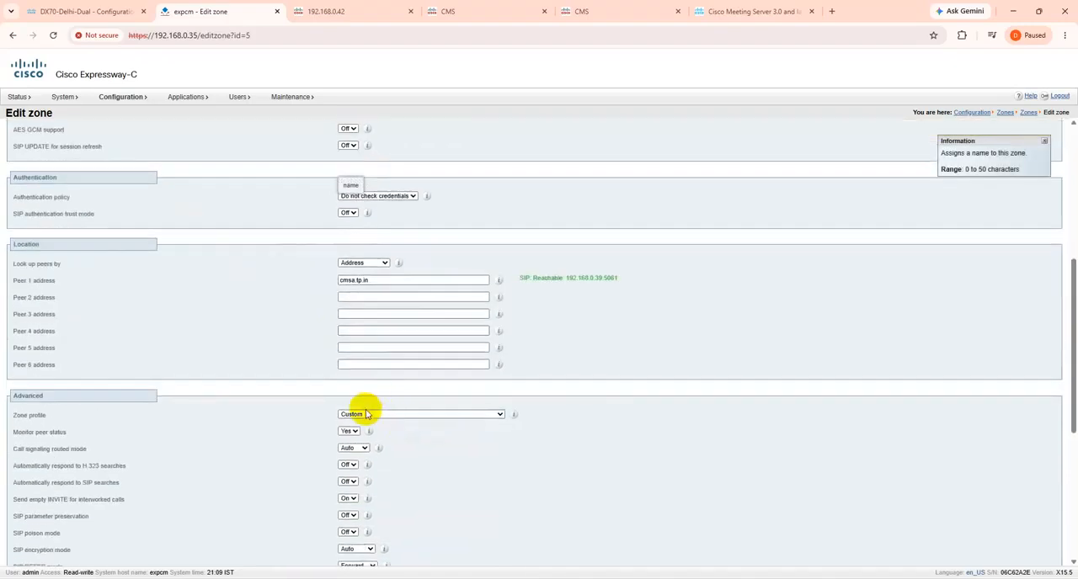
{"action": "left_click", "coordinate": [364, 416]}
{"action": "left_click", "coordinate": [357, 425]}
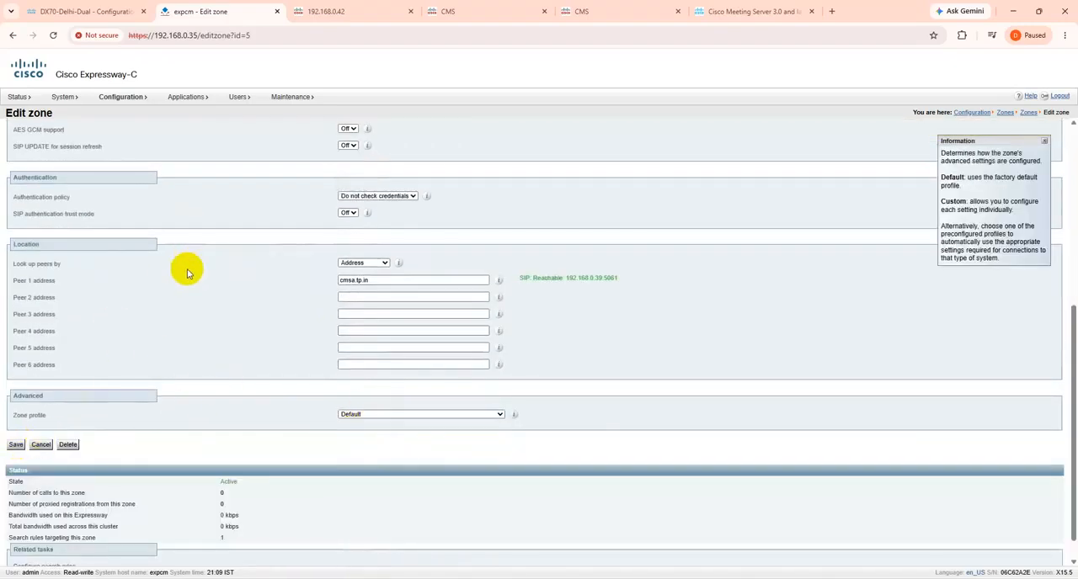
{"action": "scroll", "coordinate": [185, 269], "scroll_direction": "up", "scroll_amount": 3}
{"action": "scroll", "coordinate": [180, 307], "scroll_direction": "down", "scroll_amount": 3}
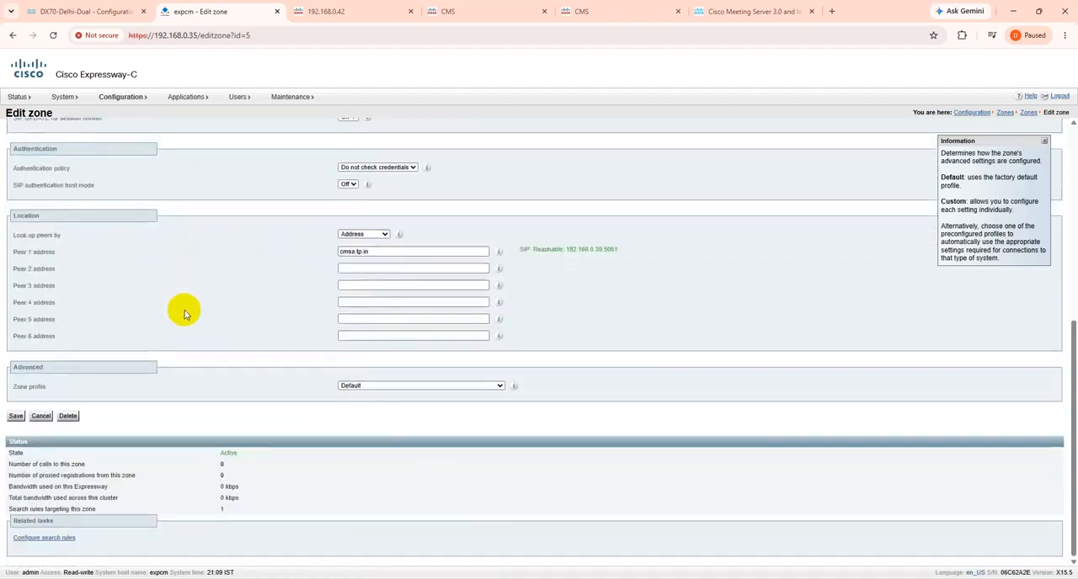
Set the zone profile back to Custom, inspect the SIP UDP/IX filter mode setting, and save the zone
{"action": "left_click", "coordinate": [367, 389]}
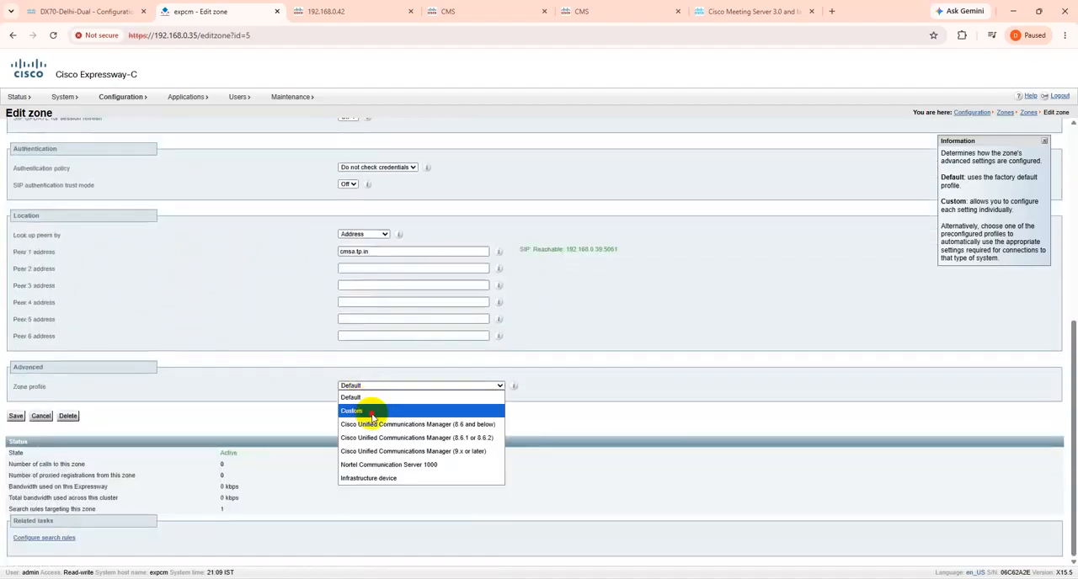
{"action": "left_click", "coordinate": [372, 413]}
{"action": "scroll", "coordinate": [295, 407], "scroll_direction": "down", "scroll_amount": 5}
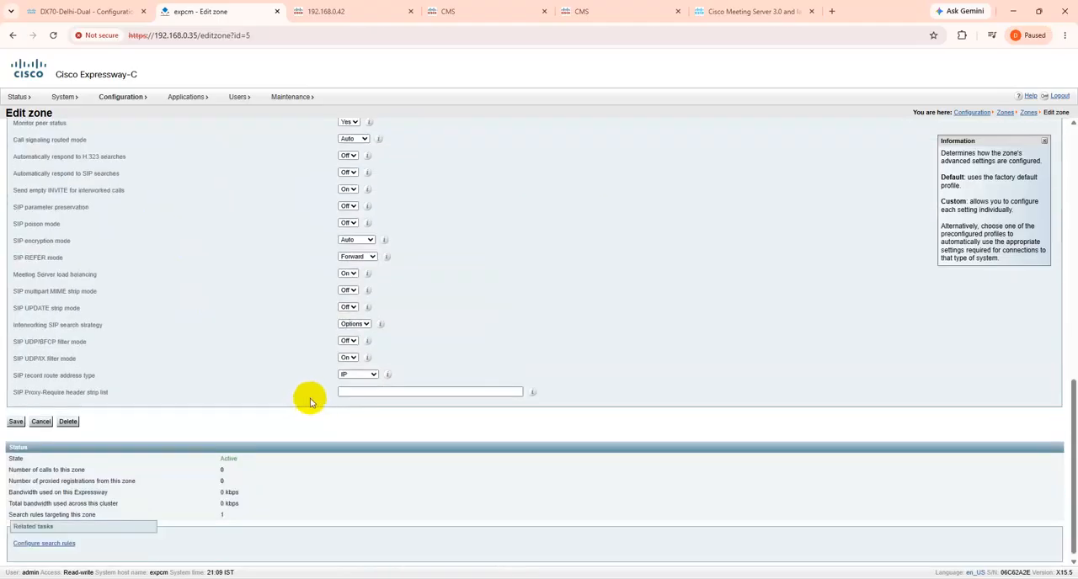
{"action": "left_click_drag", "start_coordinate": [12, 359], "coordinate": [101, 361]}
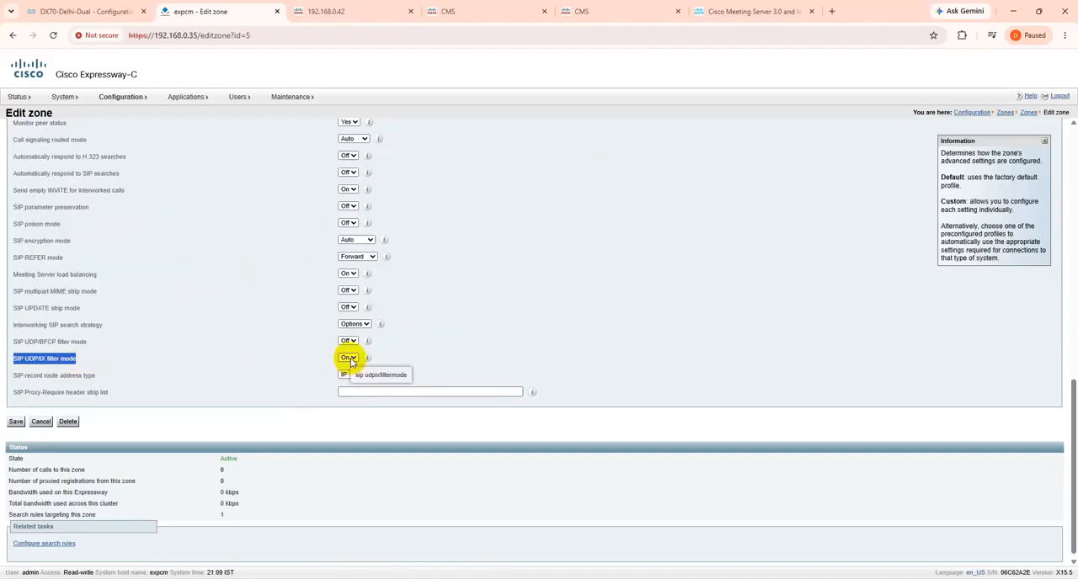
{"action": "left_click", "coordinate": [16, 423]}
Review the Cisco Meeting Server B zone's settings, including its advanced SIP UDP/IX filter mode
{"action": "mouse_move", "coordinate": [141, 106]}
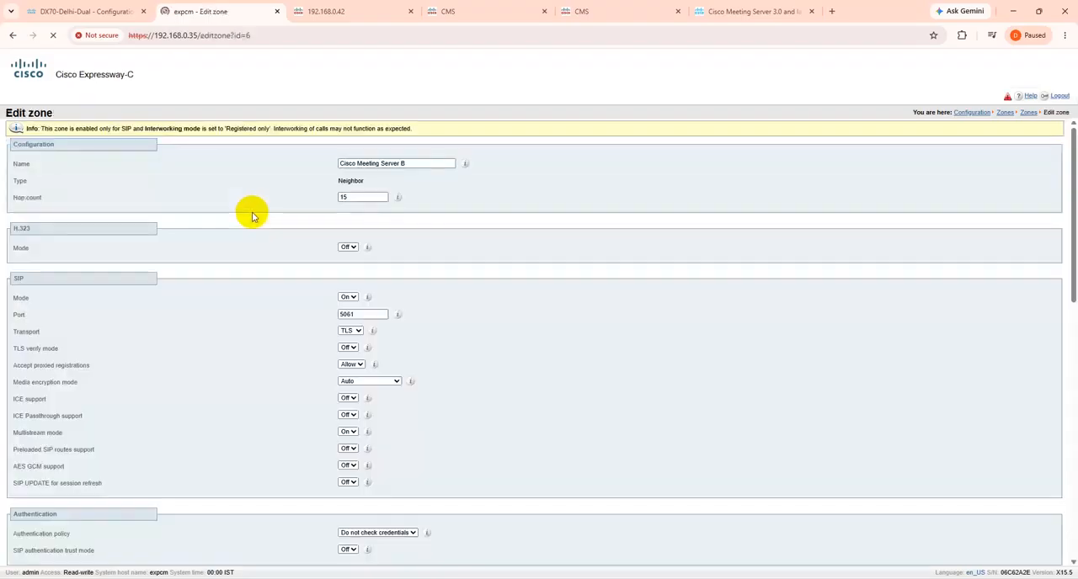
{"action": "scroll", "coordinate": [255, 220], "scroll_direction": "down", "scroll_amount": 4}
{"action": "scroll", "coordinate": [255, 224], "scroll_direction": "down", "scroll_amount": 5}
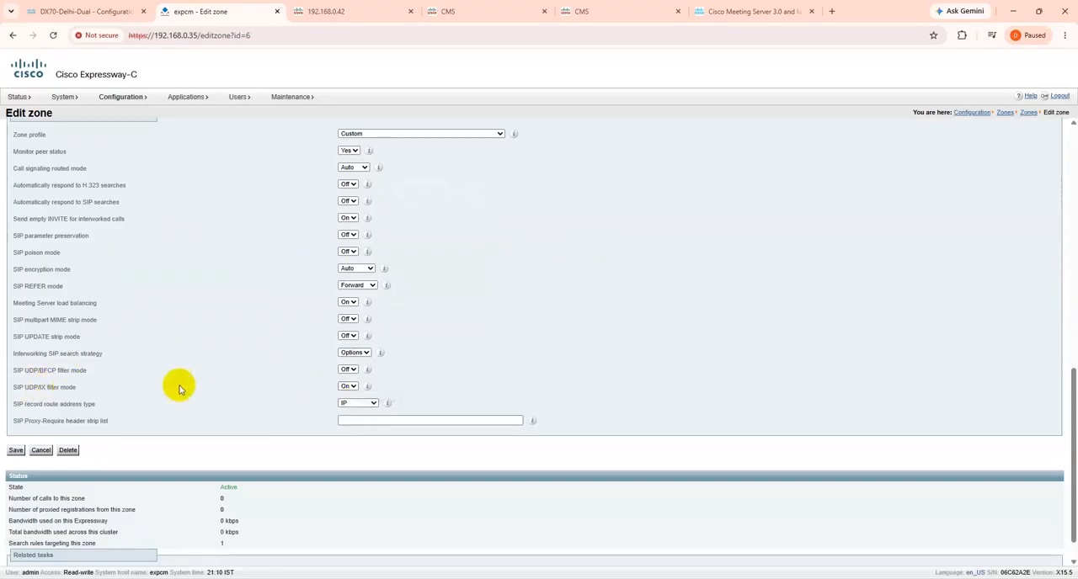
{"action": "scroll", "coordinate": [348, 386], "scroll_direction": "up", "scroll_amount": 10}
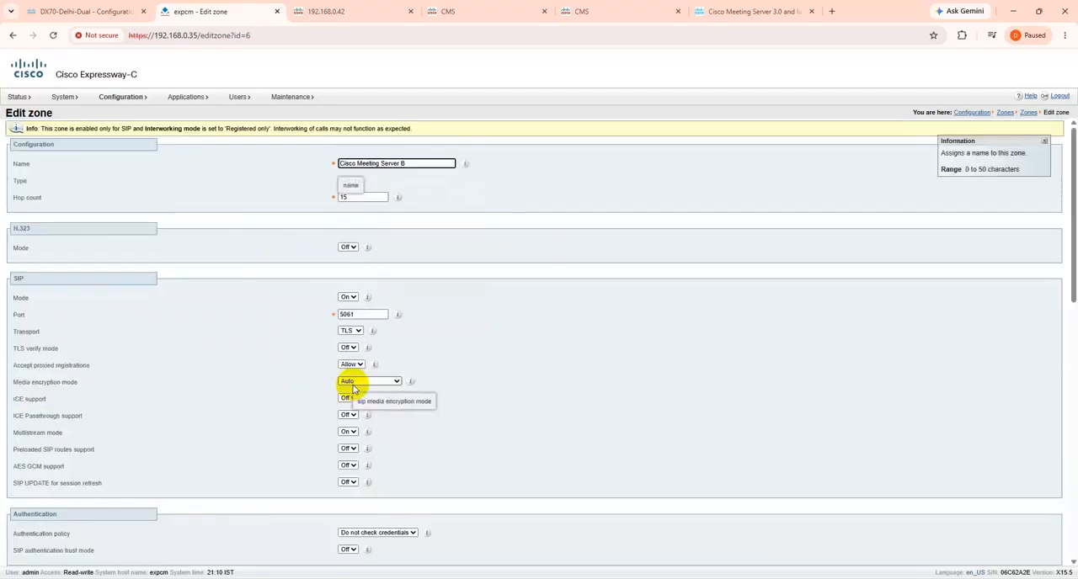
{"action": "scroll", "coordinate": [349, 444], "scroll_direction": "down", "scroll_amount": 10}
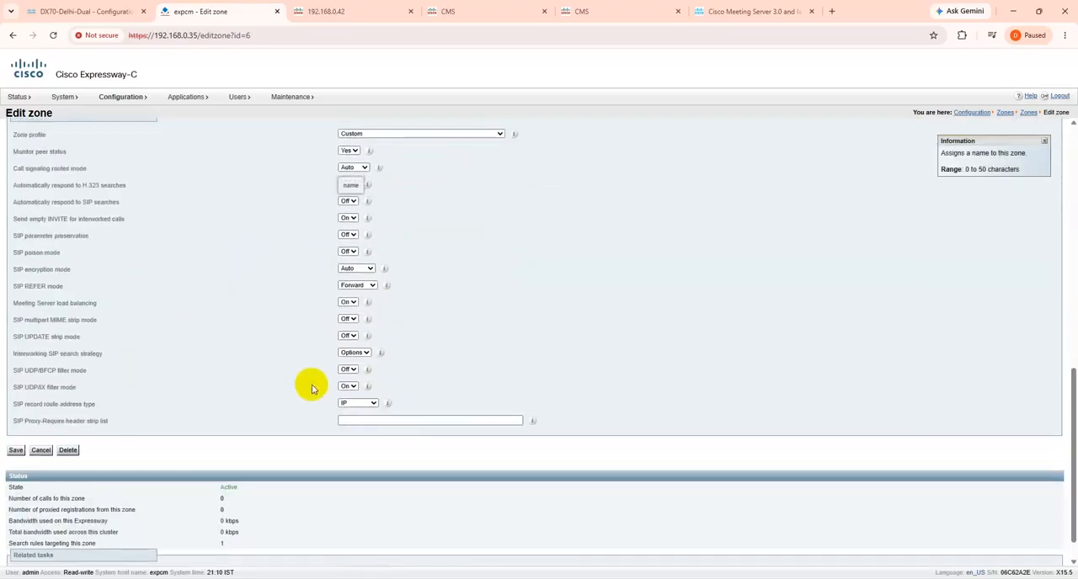